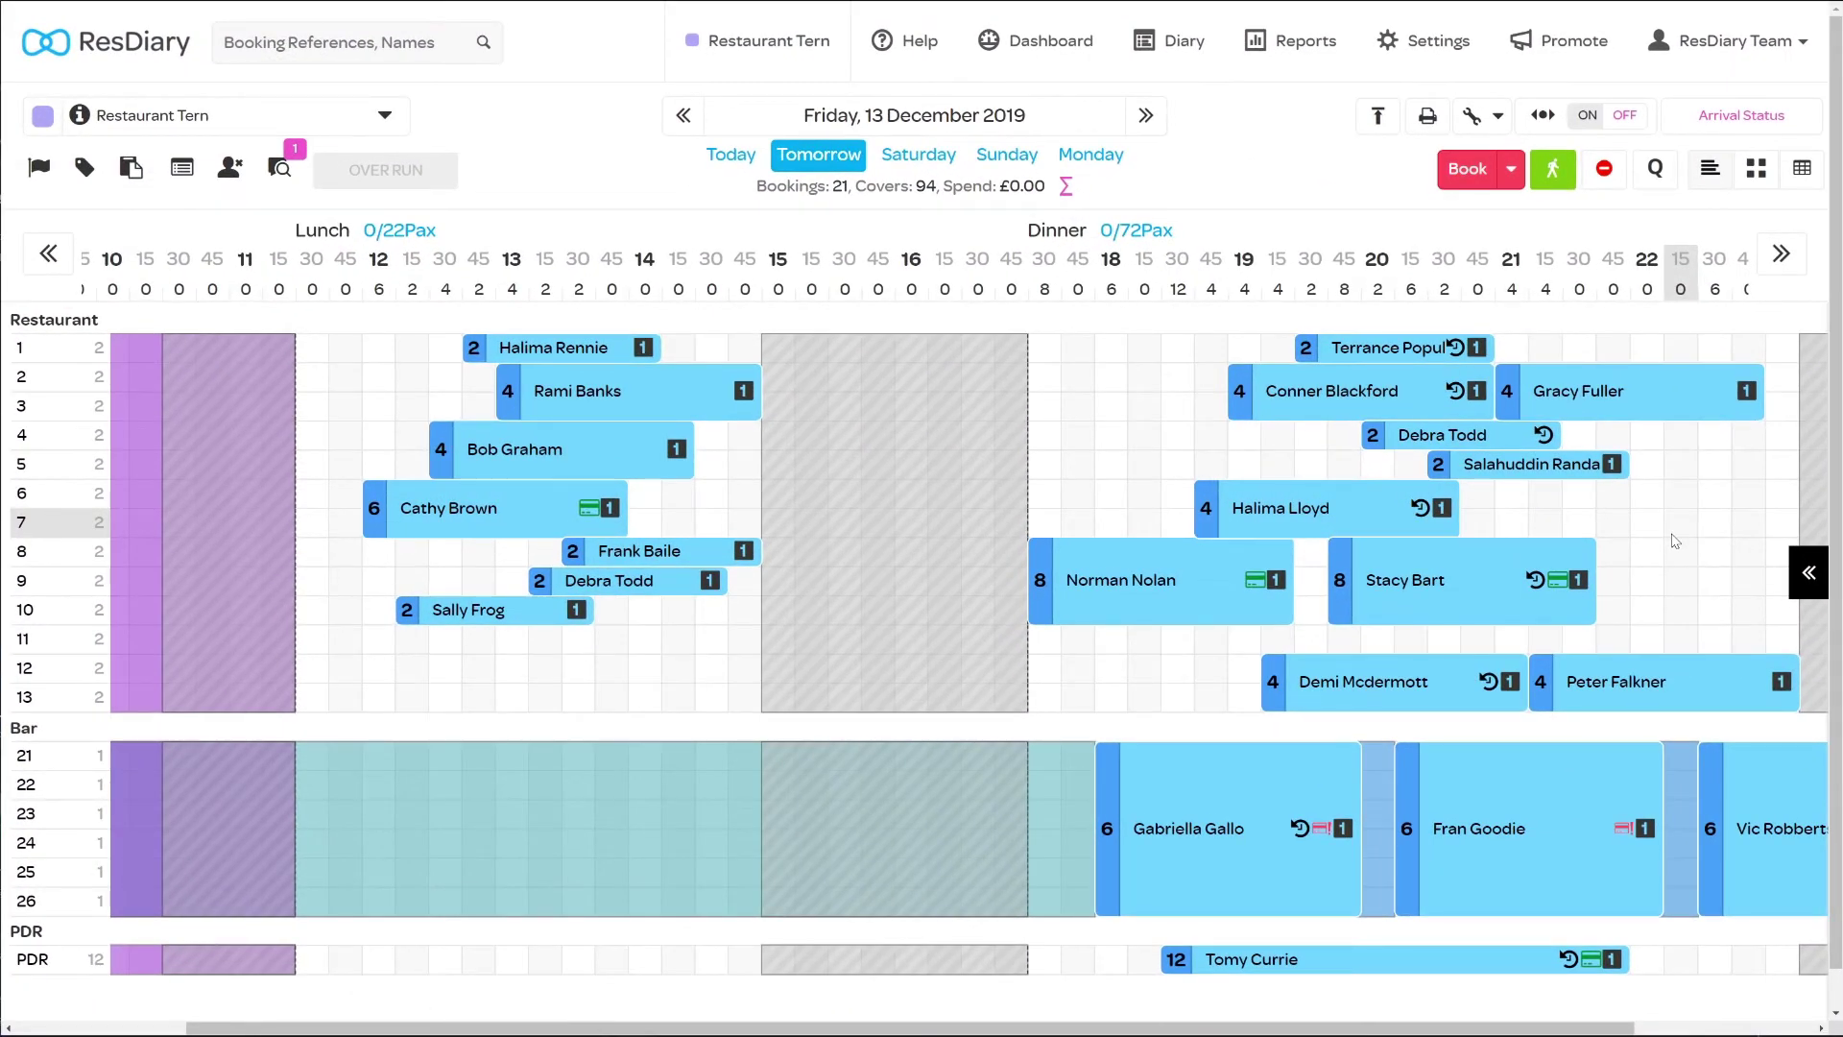
- Go from venue Settings to the Event Enquiry Settings page (capacity 1–300)
left_click(1440, 44)
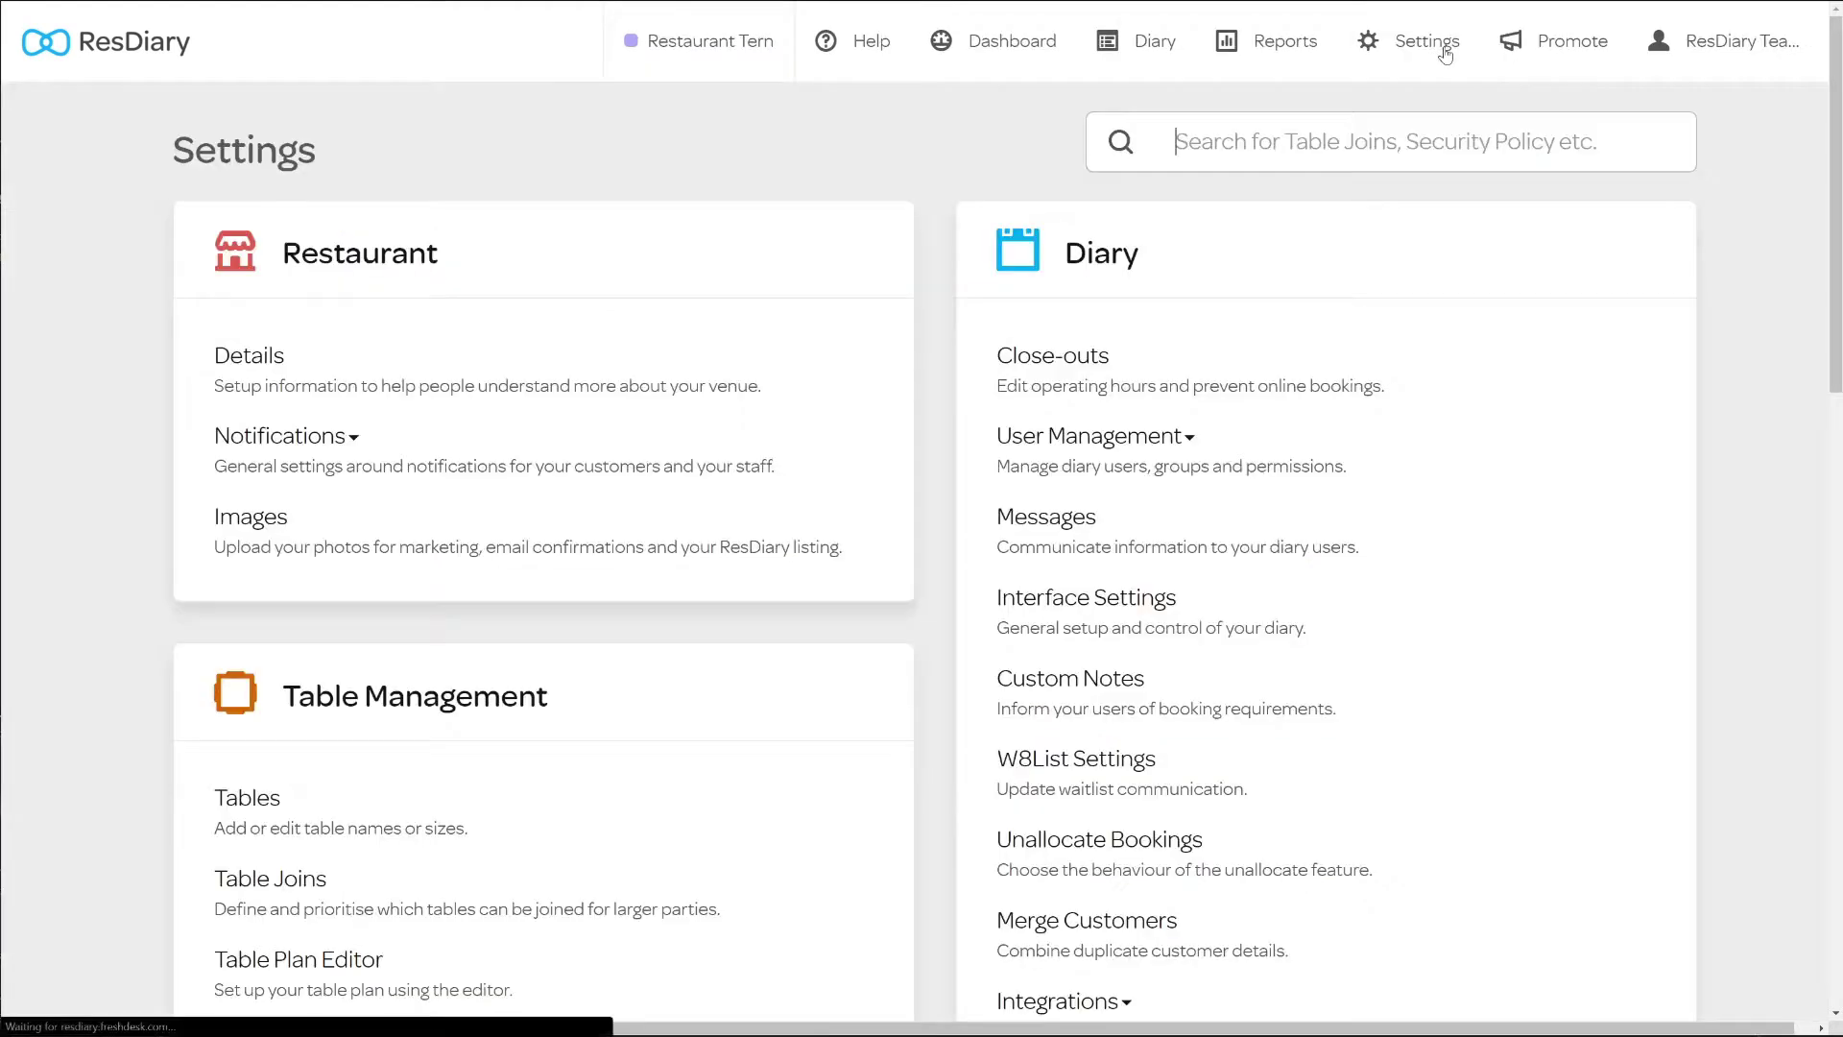
scroll(1446, 52, "down", 10)
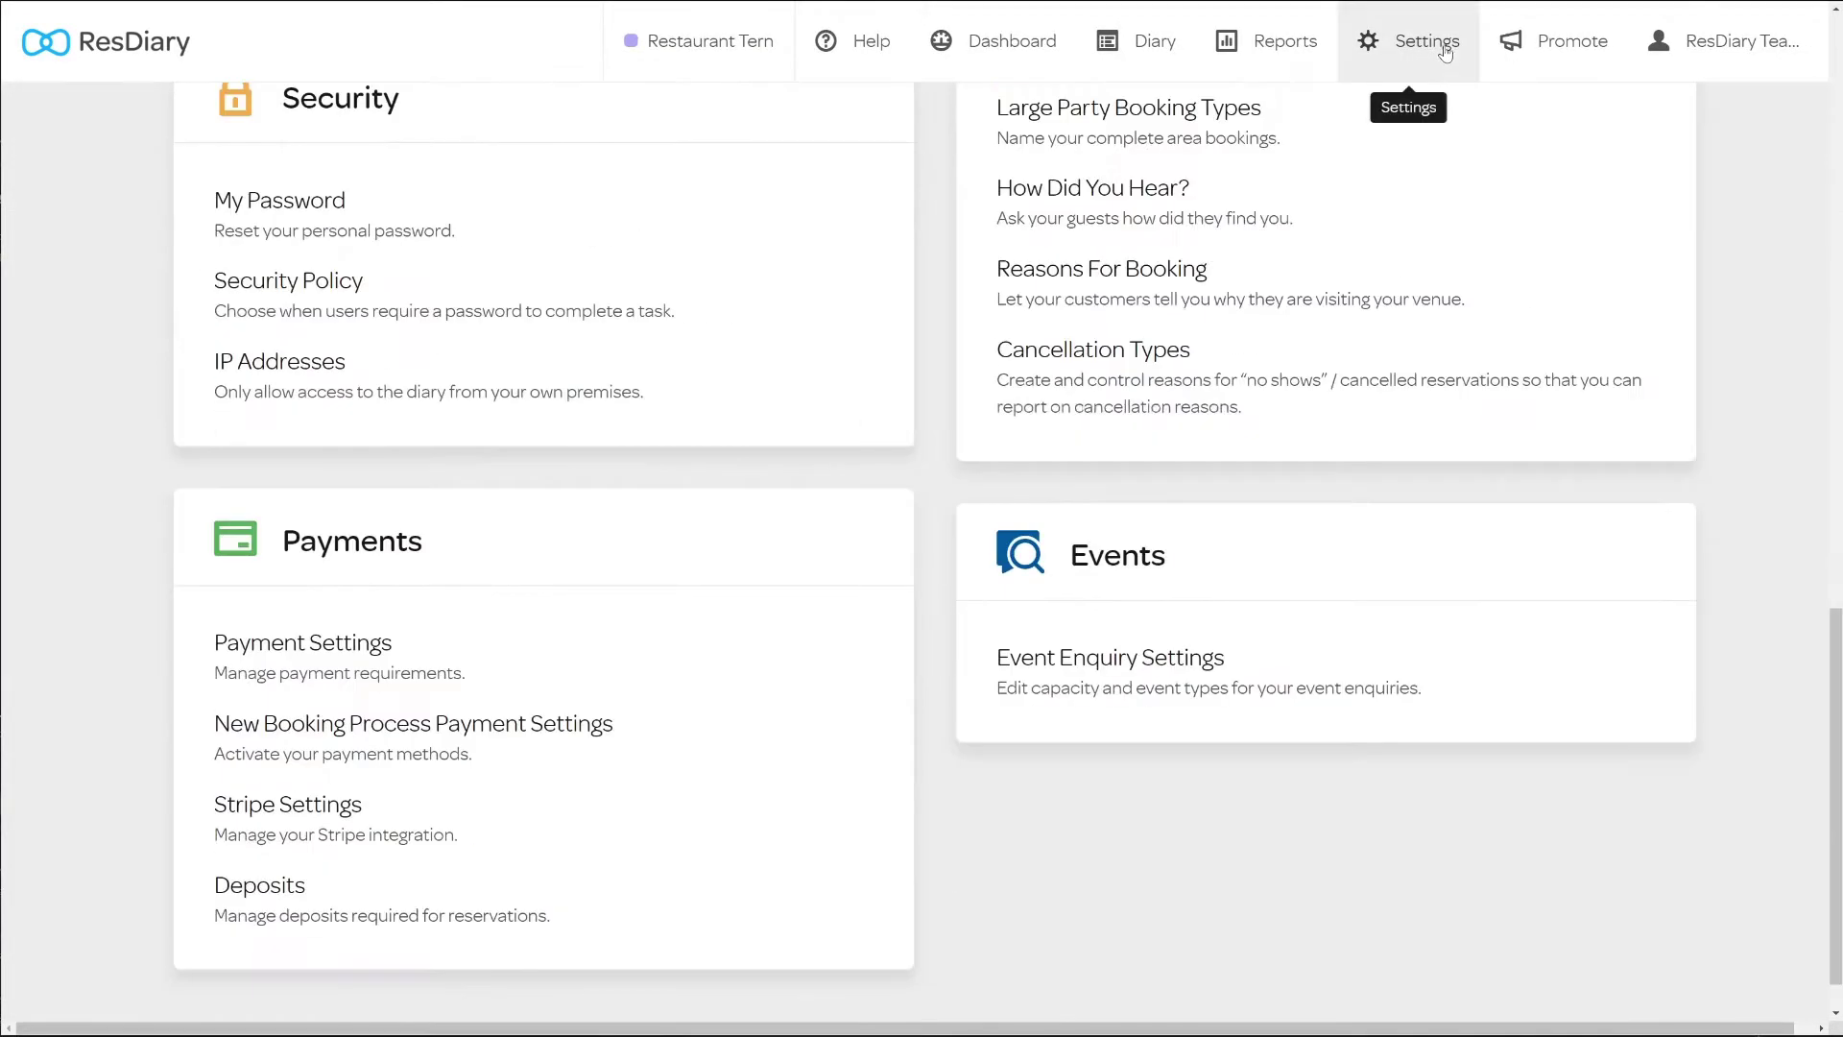
left_click(1178, 677)
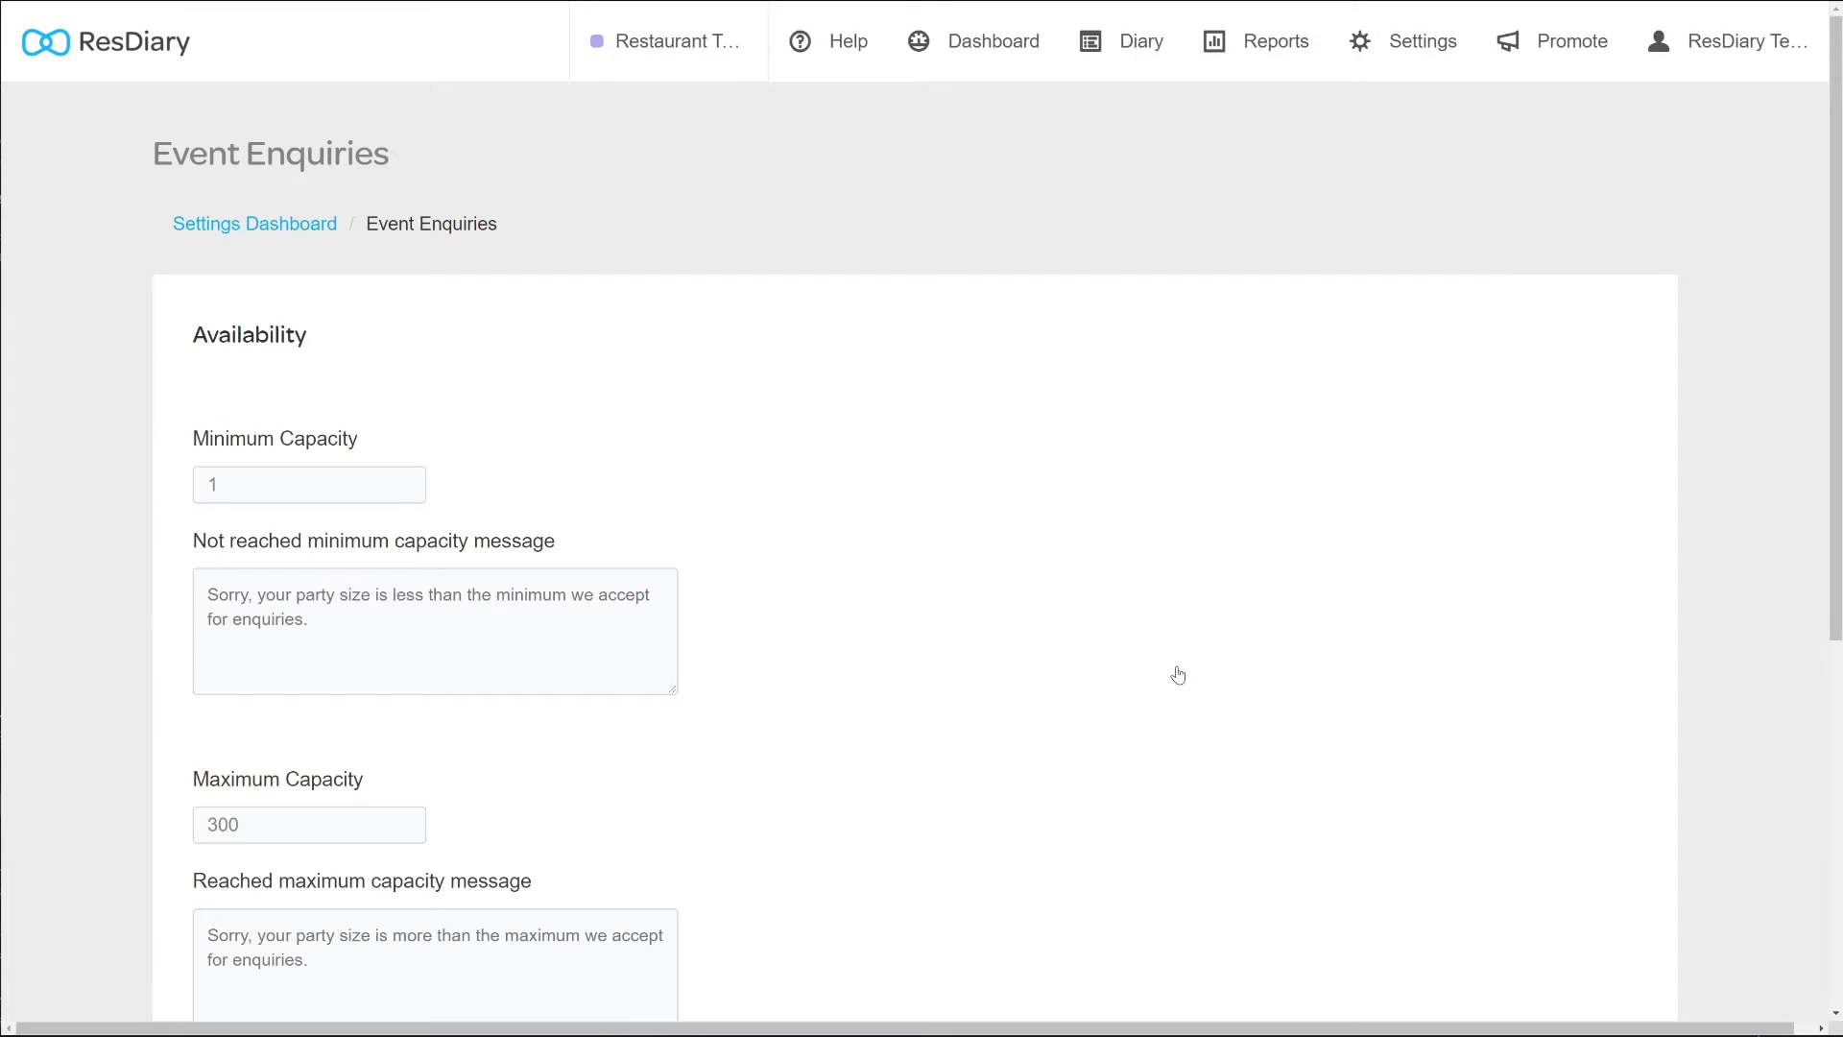
scroll(1178, 674, "down", 2)
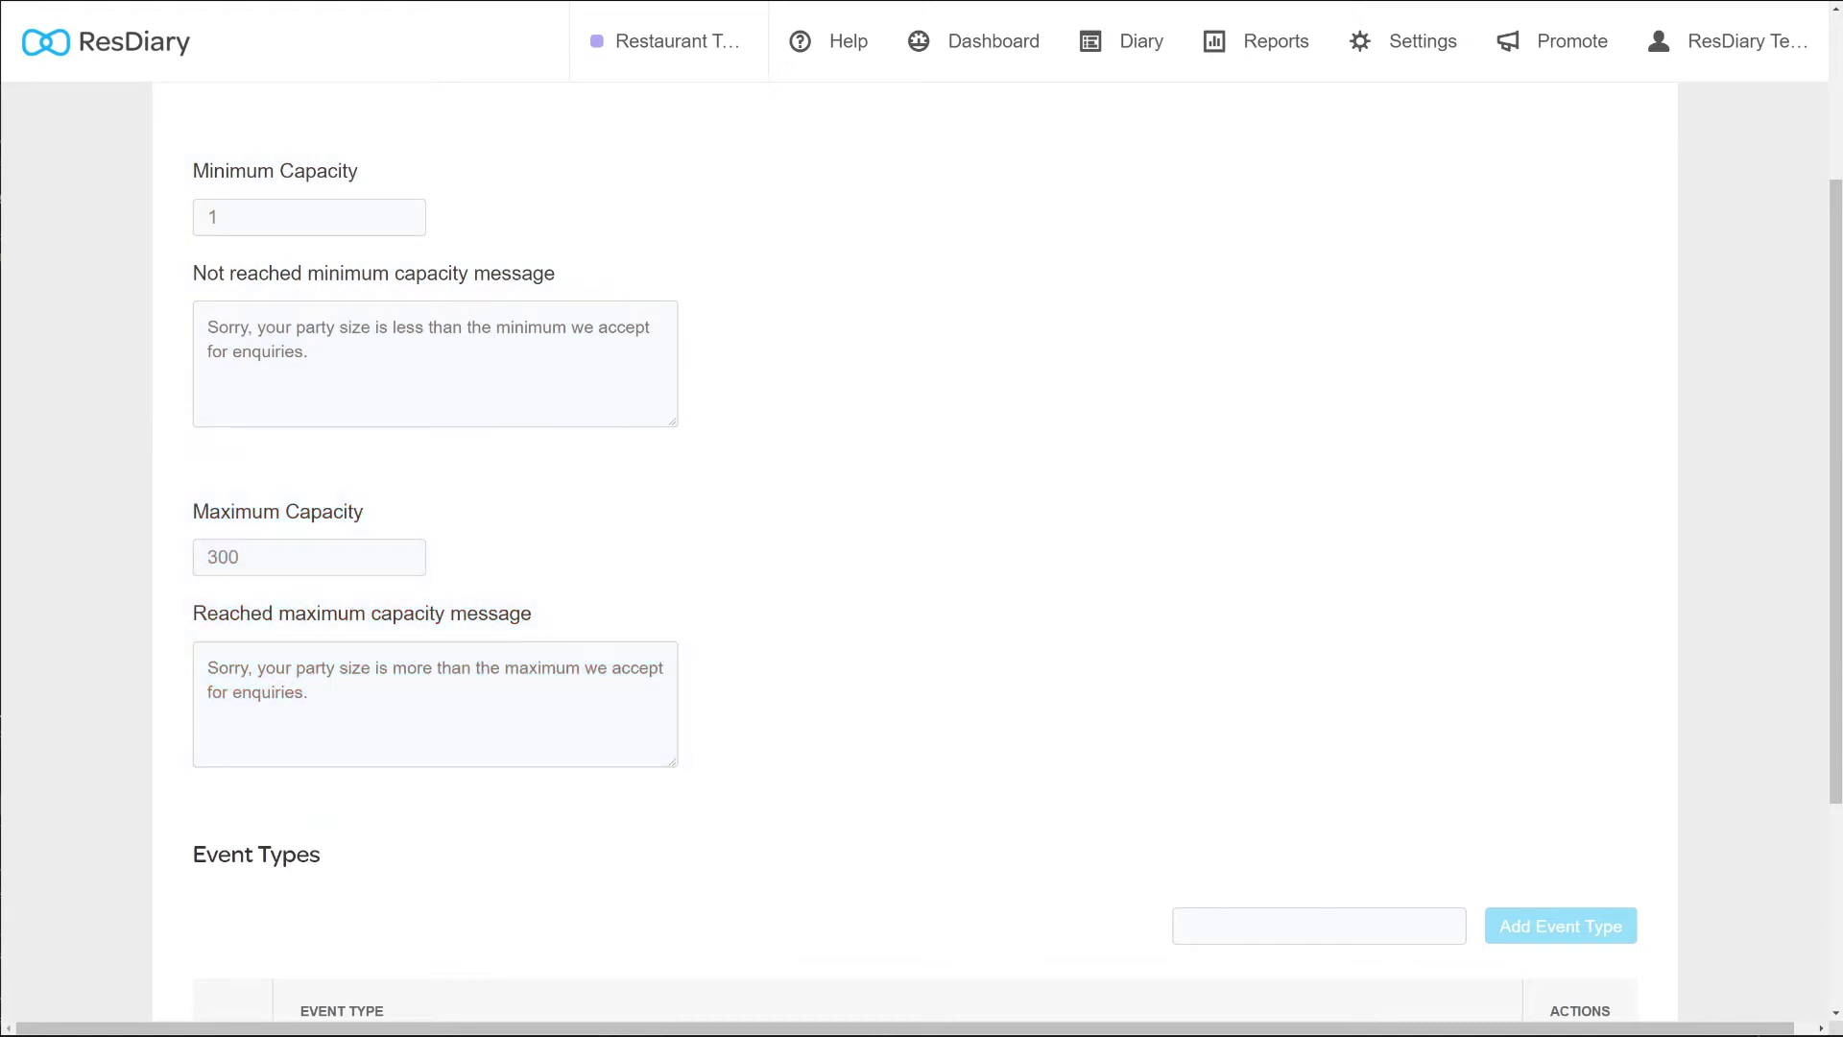
- Change the event enquiry maximum capacity from 300 to 60
left_click_drag(274, 560, 163, 568)
type("60")
left_click(165, 569)
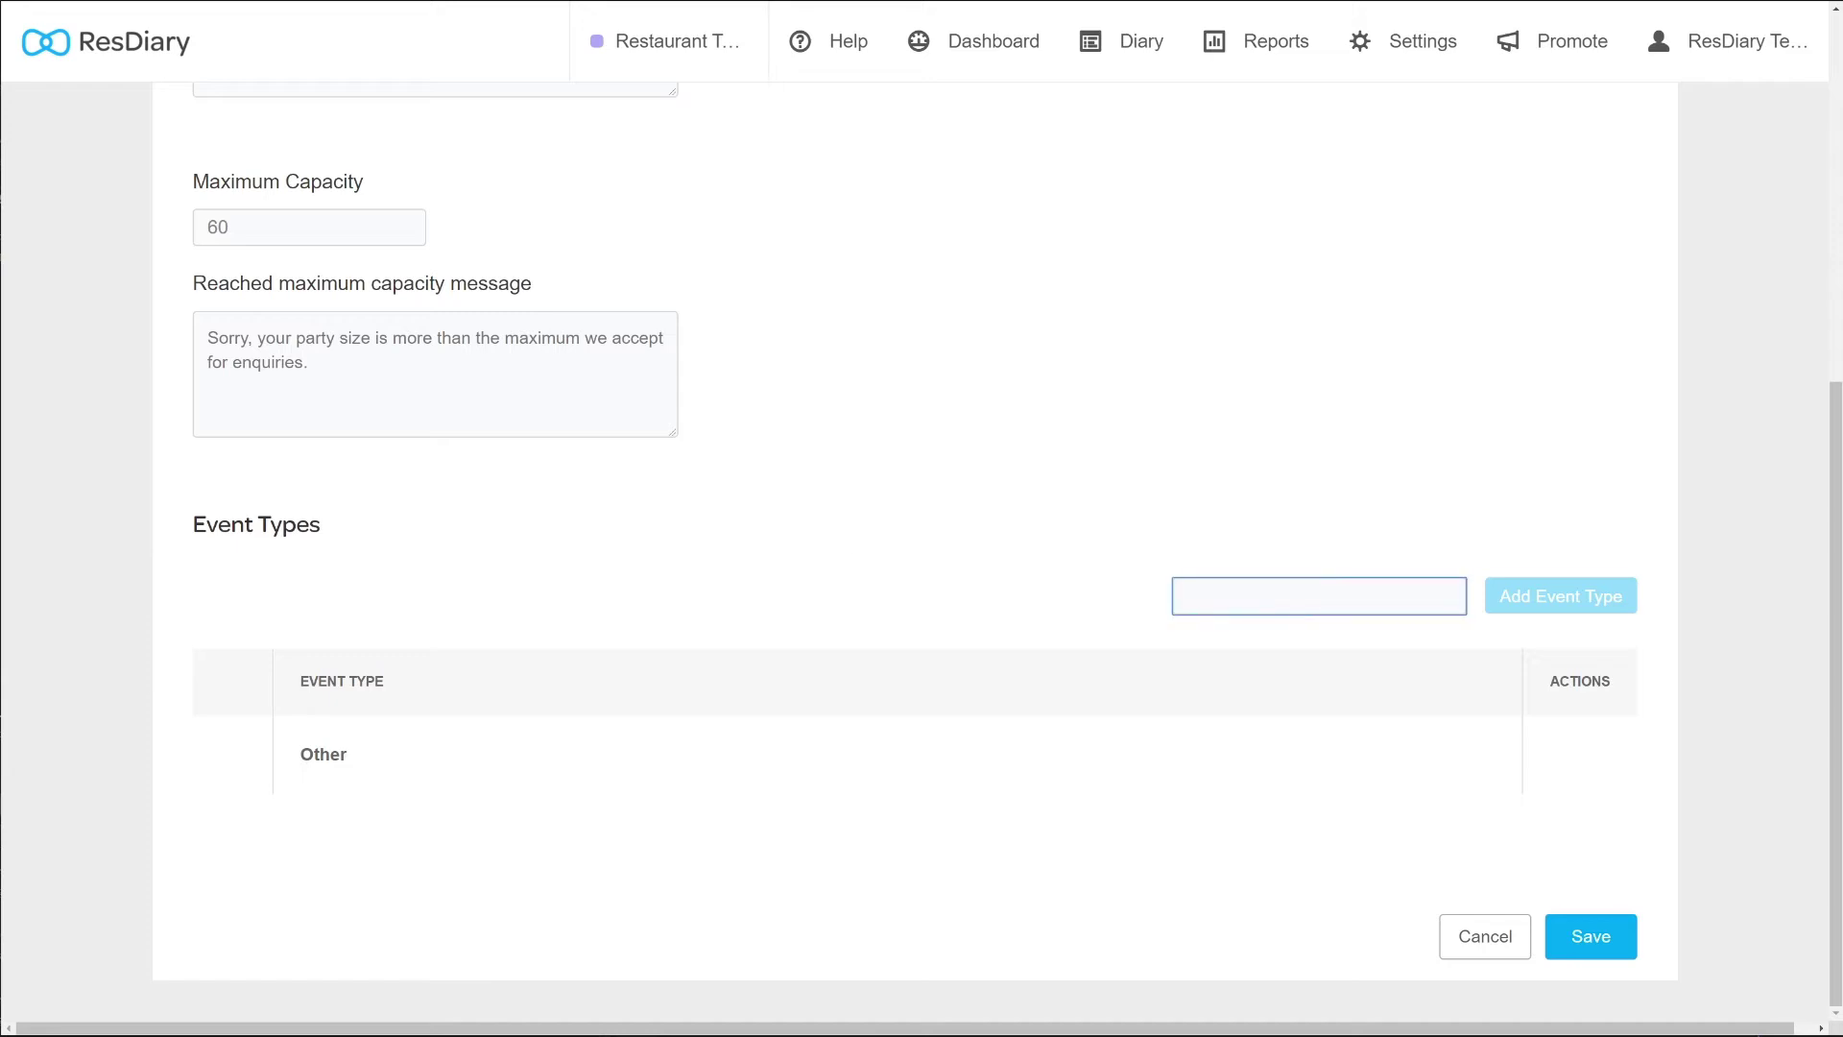
- Add the 'Private hire/Function' event type and save the event enquiry settings
left_click(1225, 597)
type("Private hire/Function")
left_click(1535, 603)
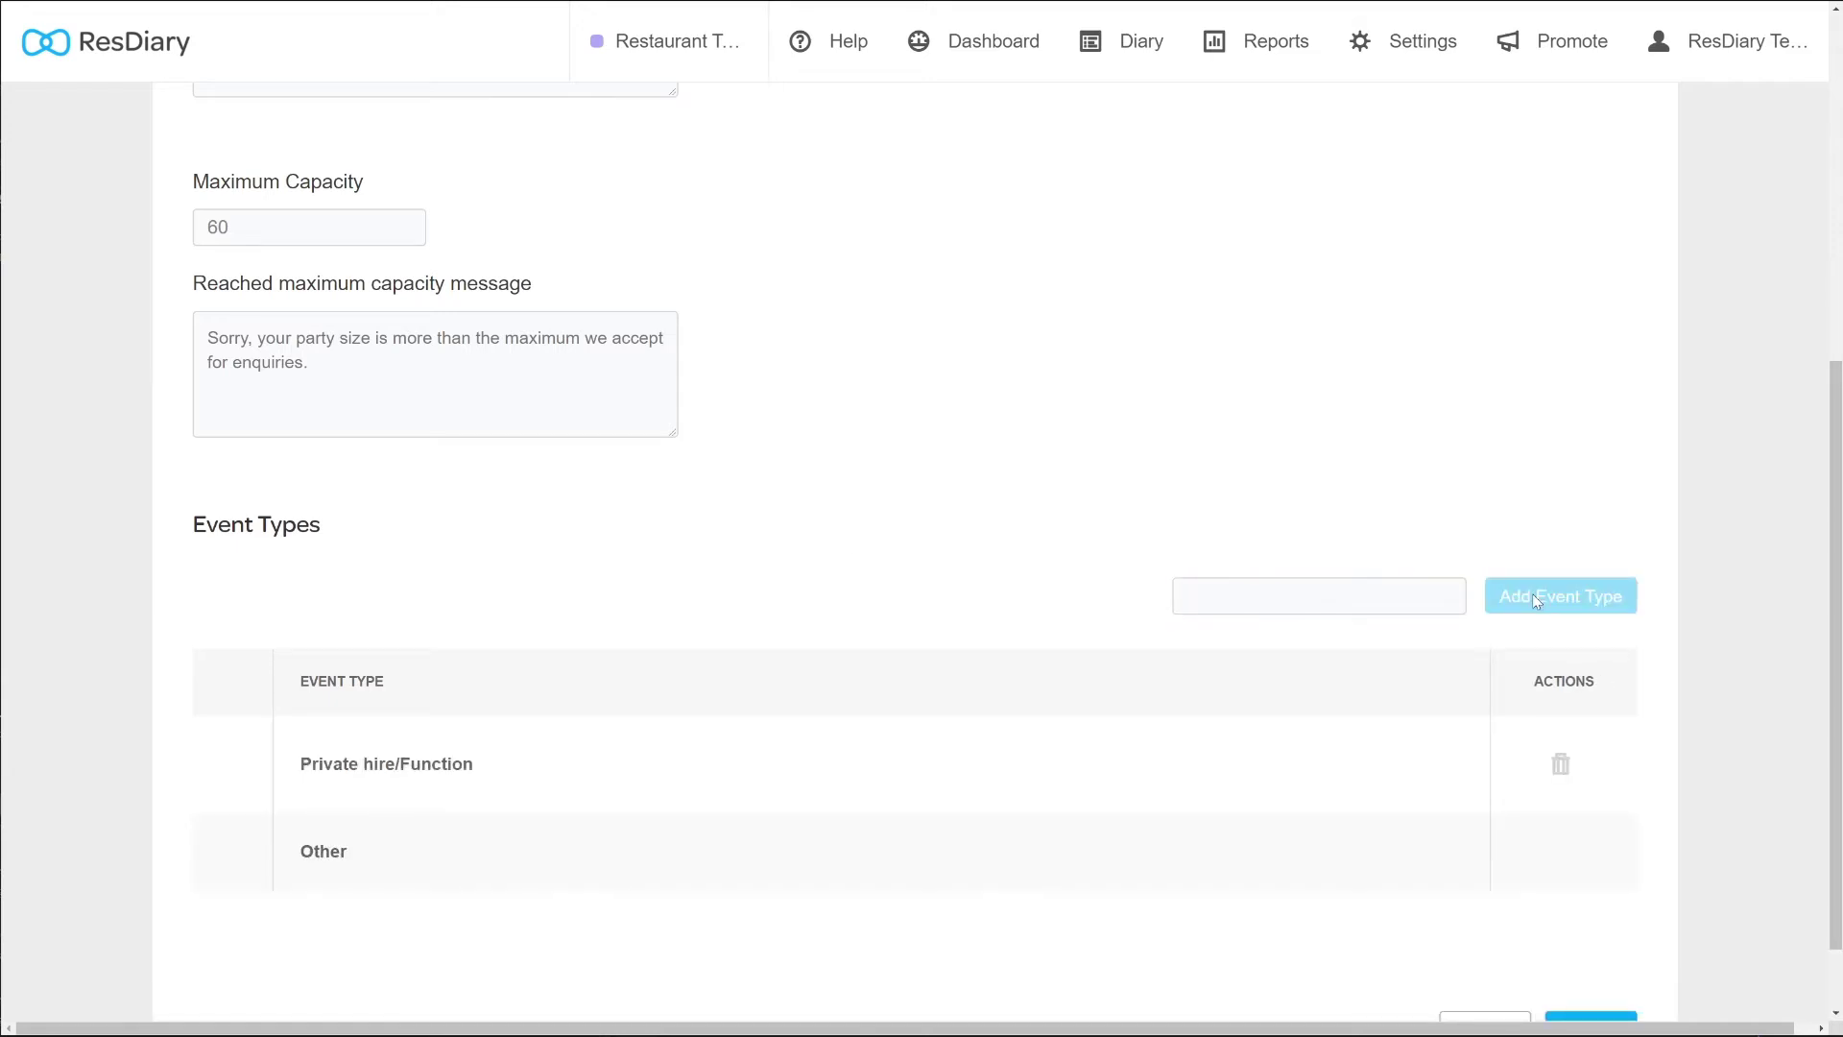
scroll(1534, 594, "down", 1)
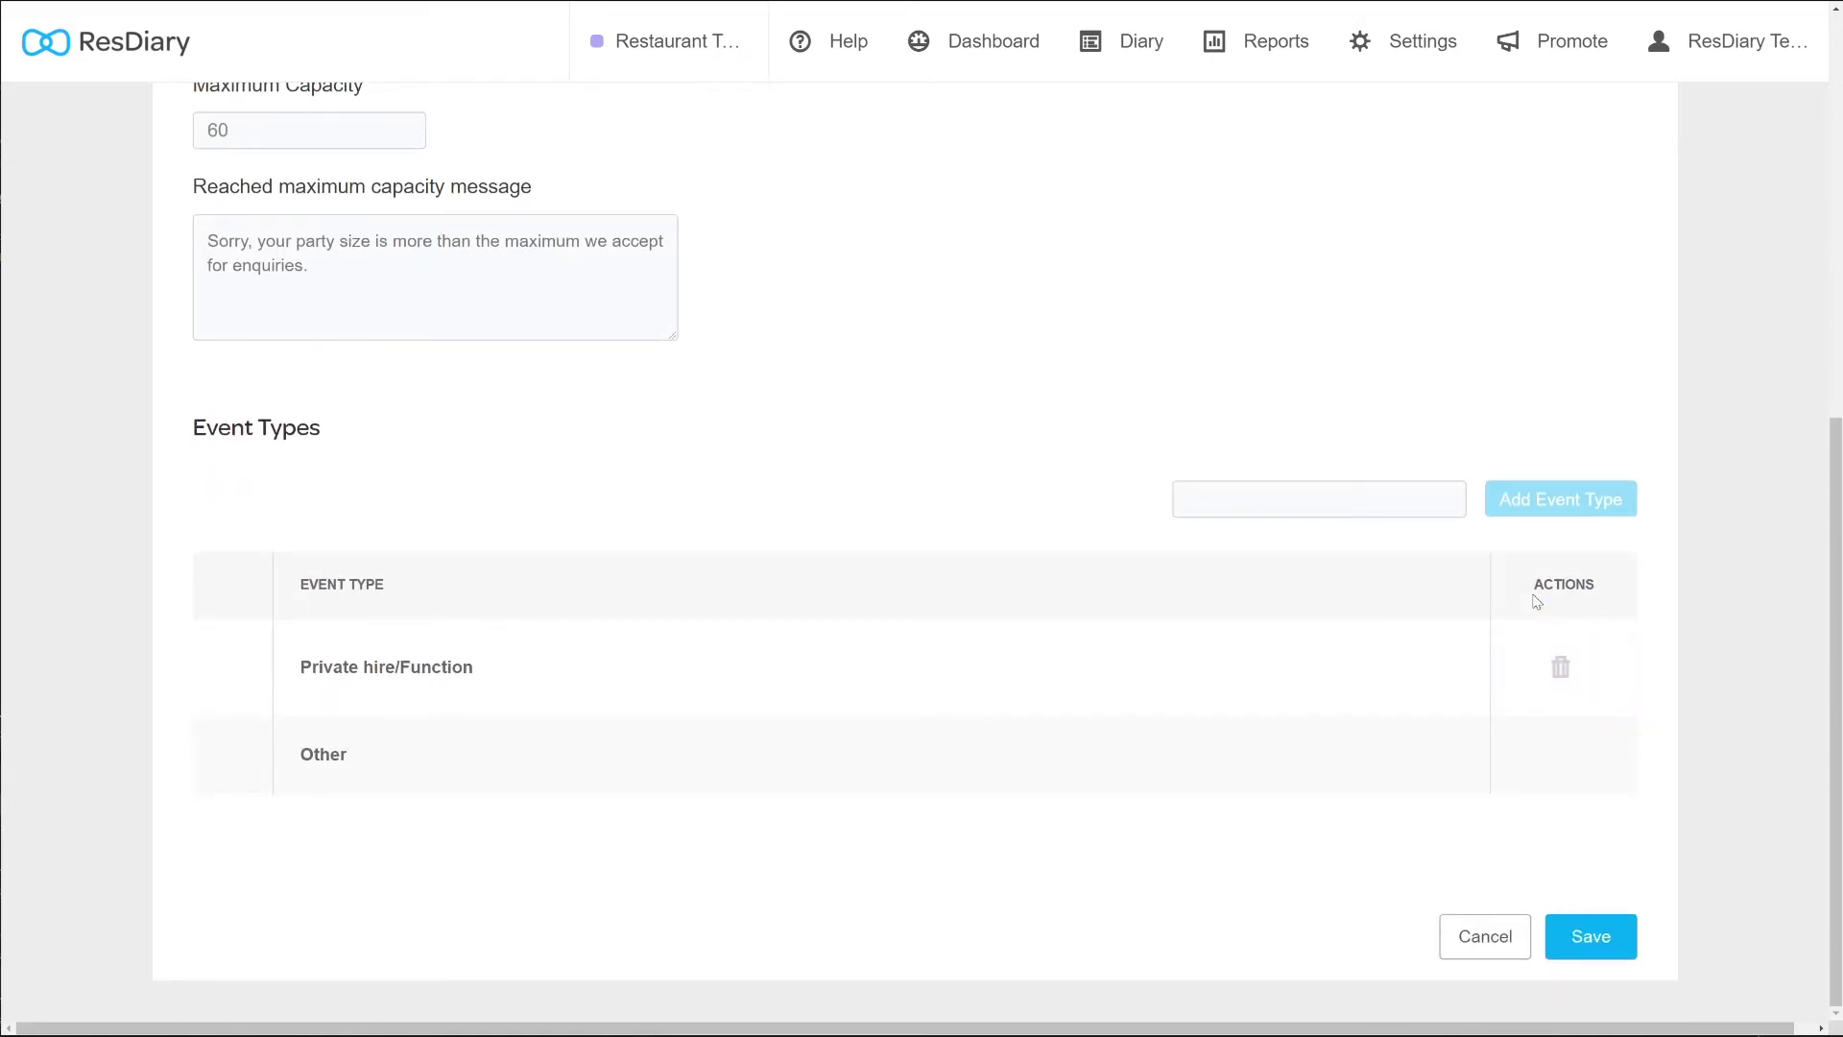
left_click(1566, 937)
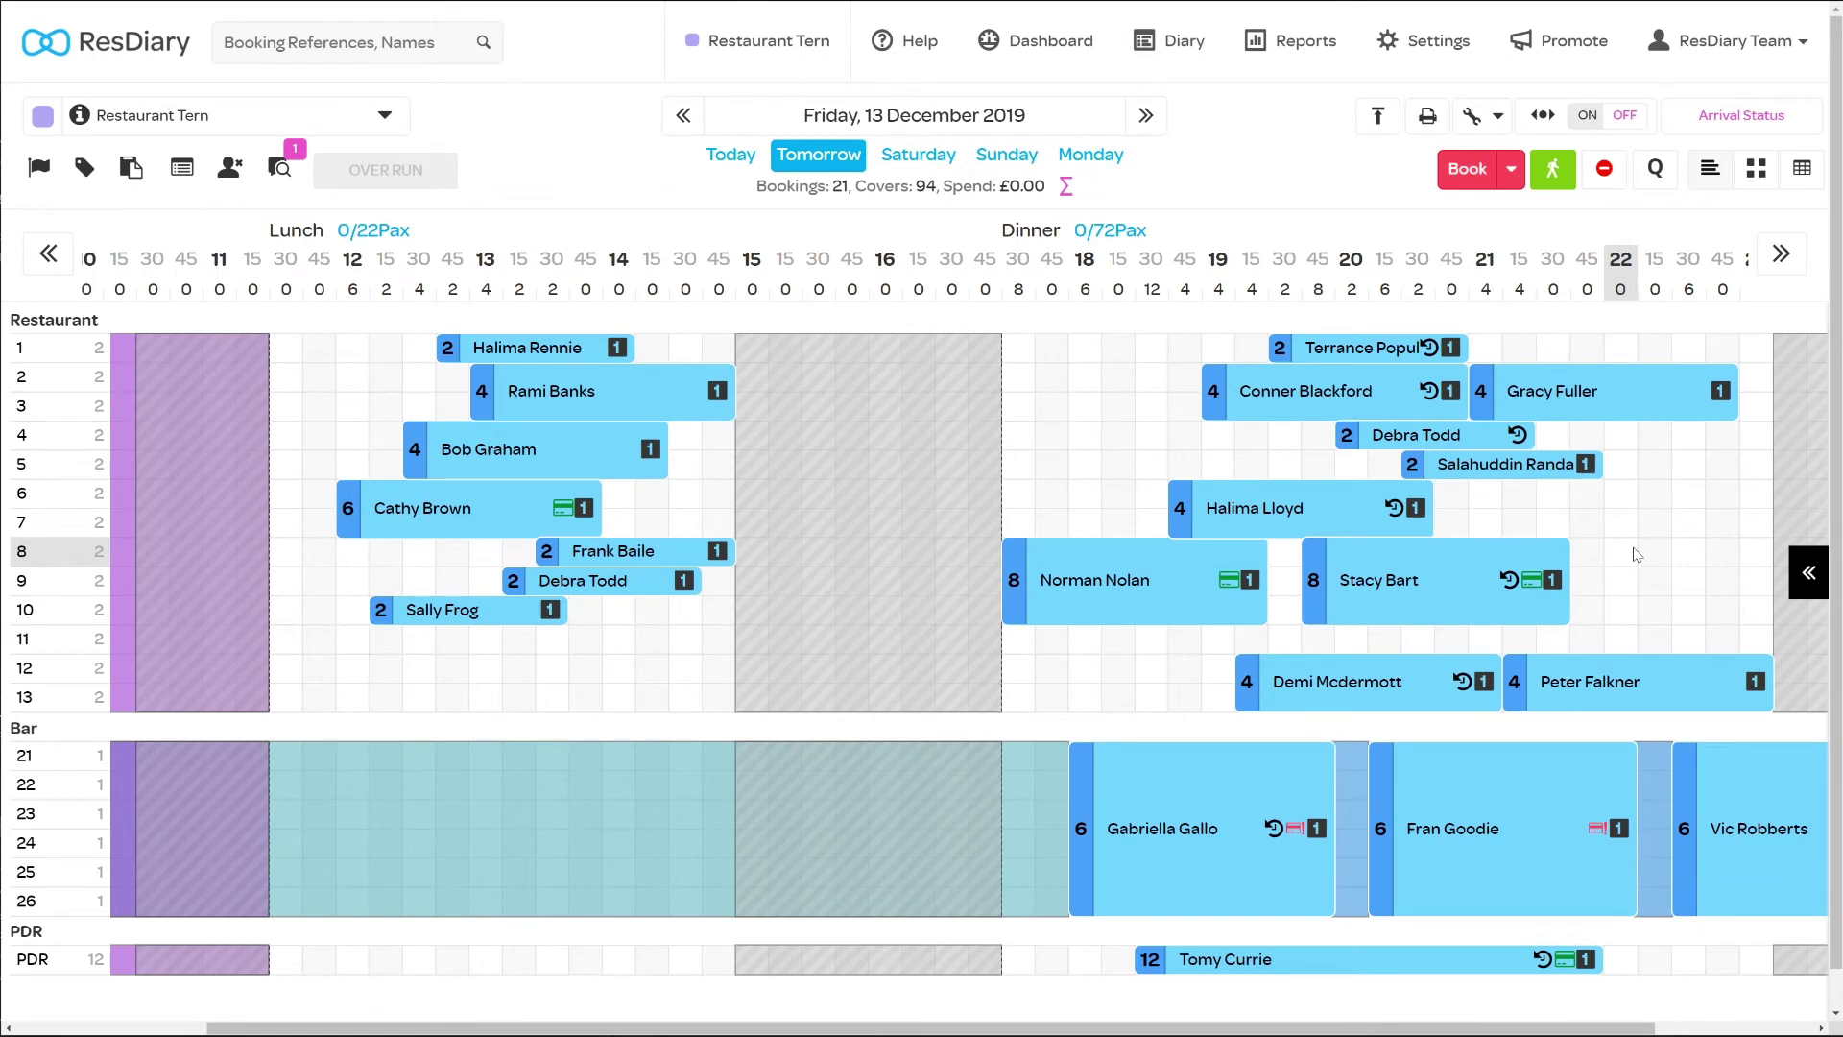
- Go from venue Settings to Cancellation Types under the Diary card
left_click(1427, 40)
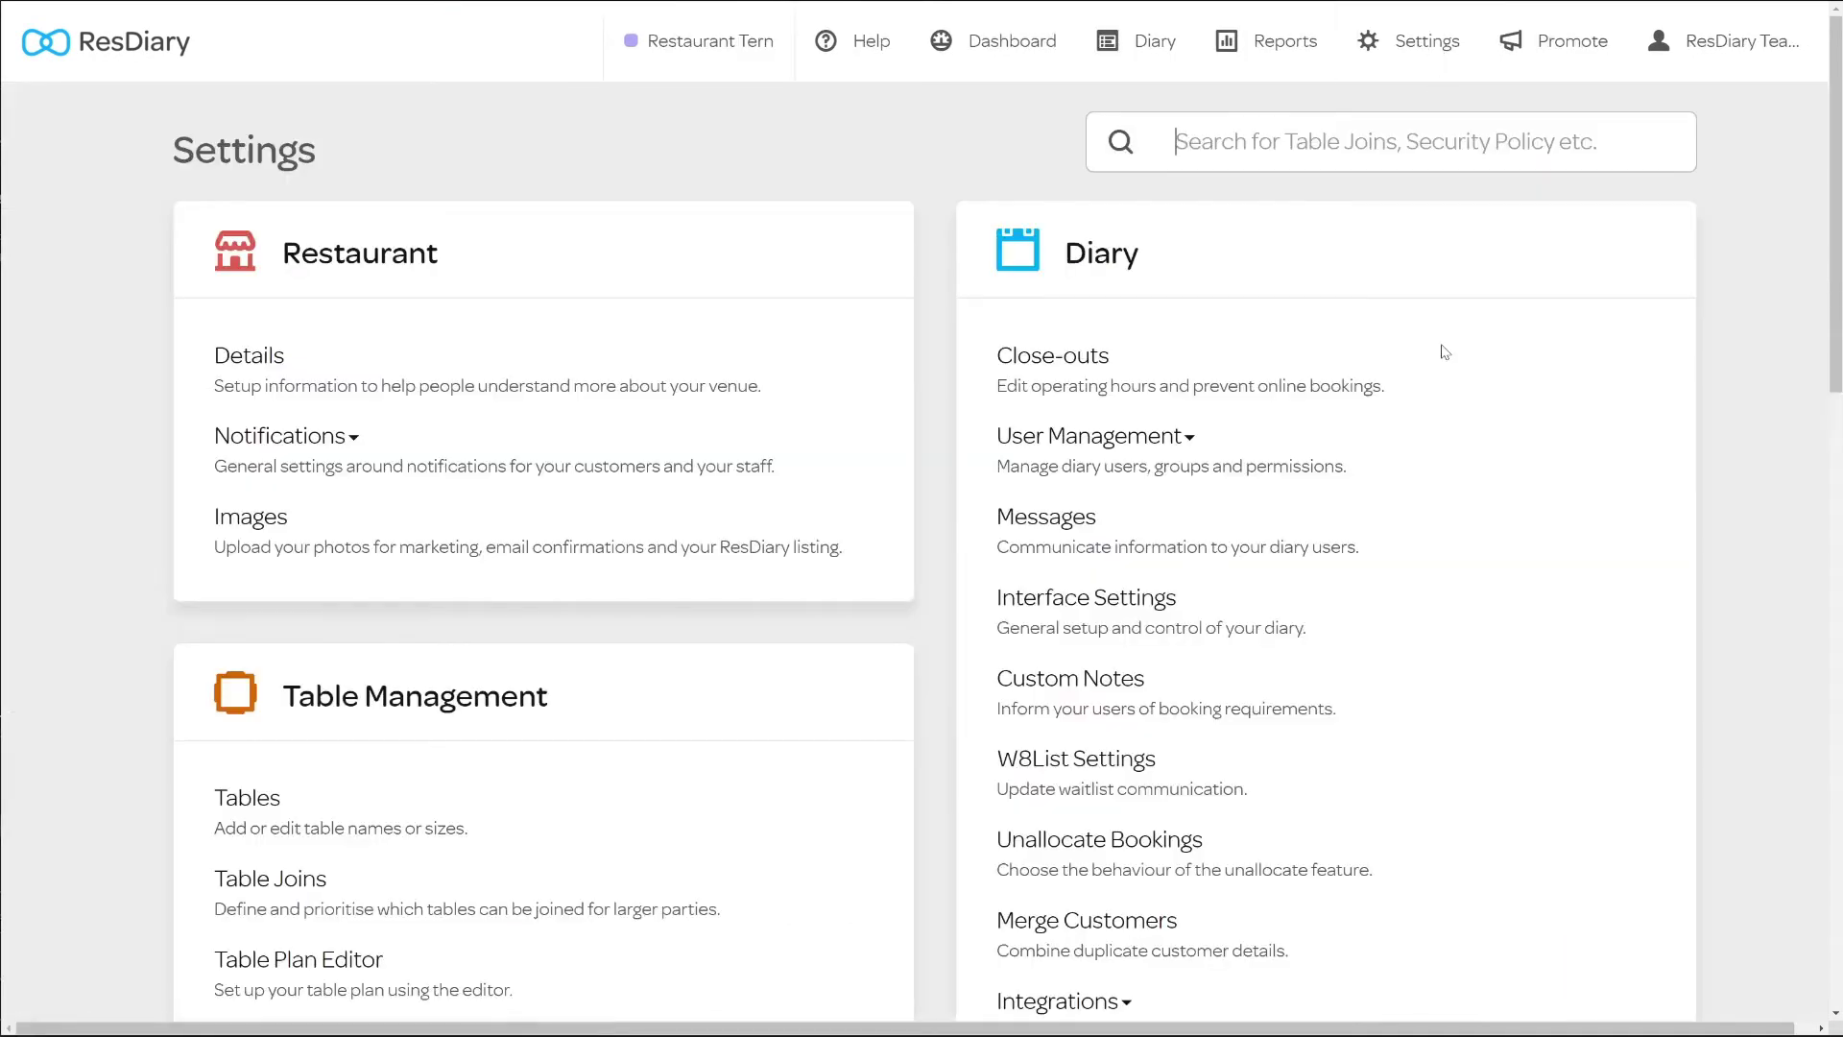
scroll(1445, 352, "down", 5)
scroll(1445, 352, "down", 2)
scroll(1444, 352, "down", 2)
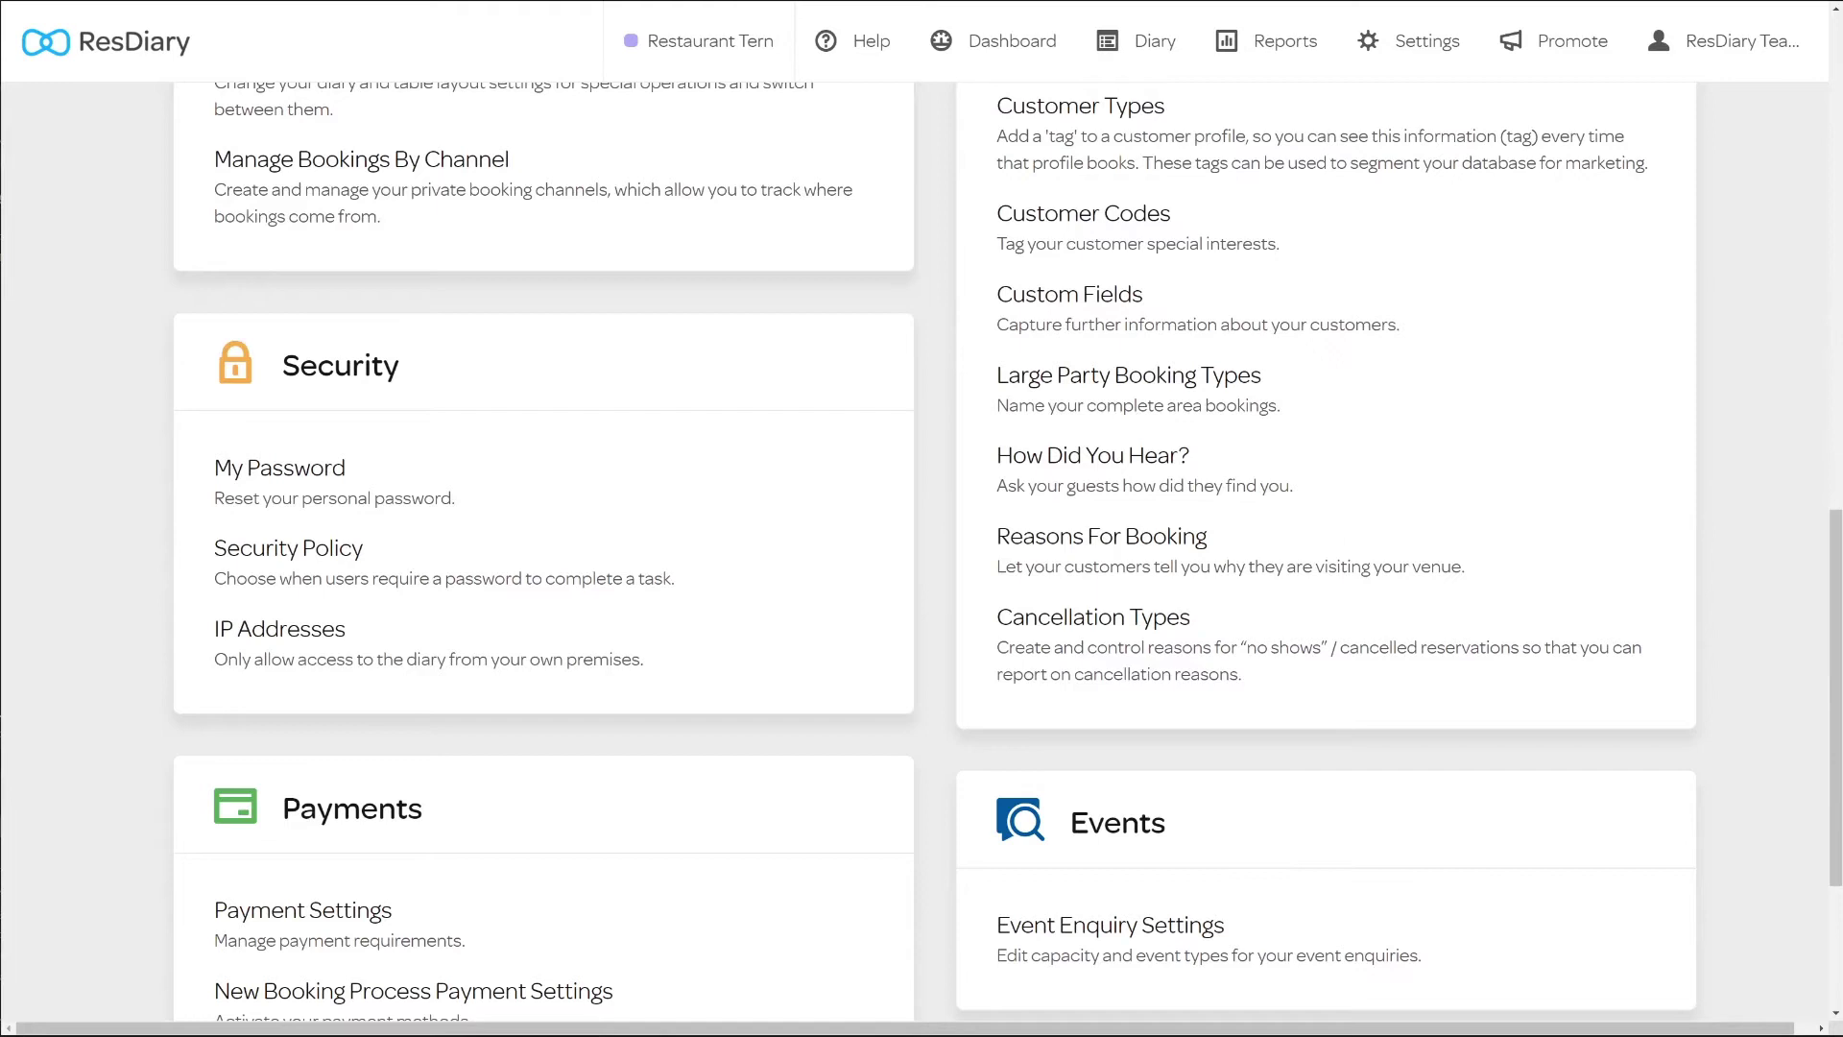
left_click(1138, 620)
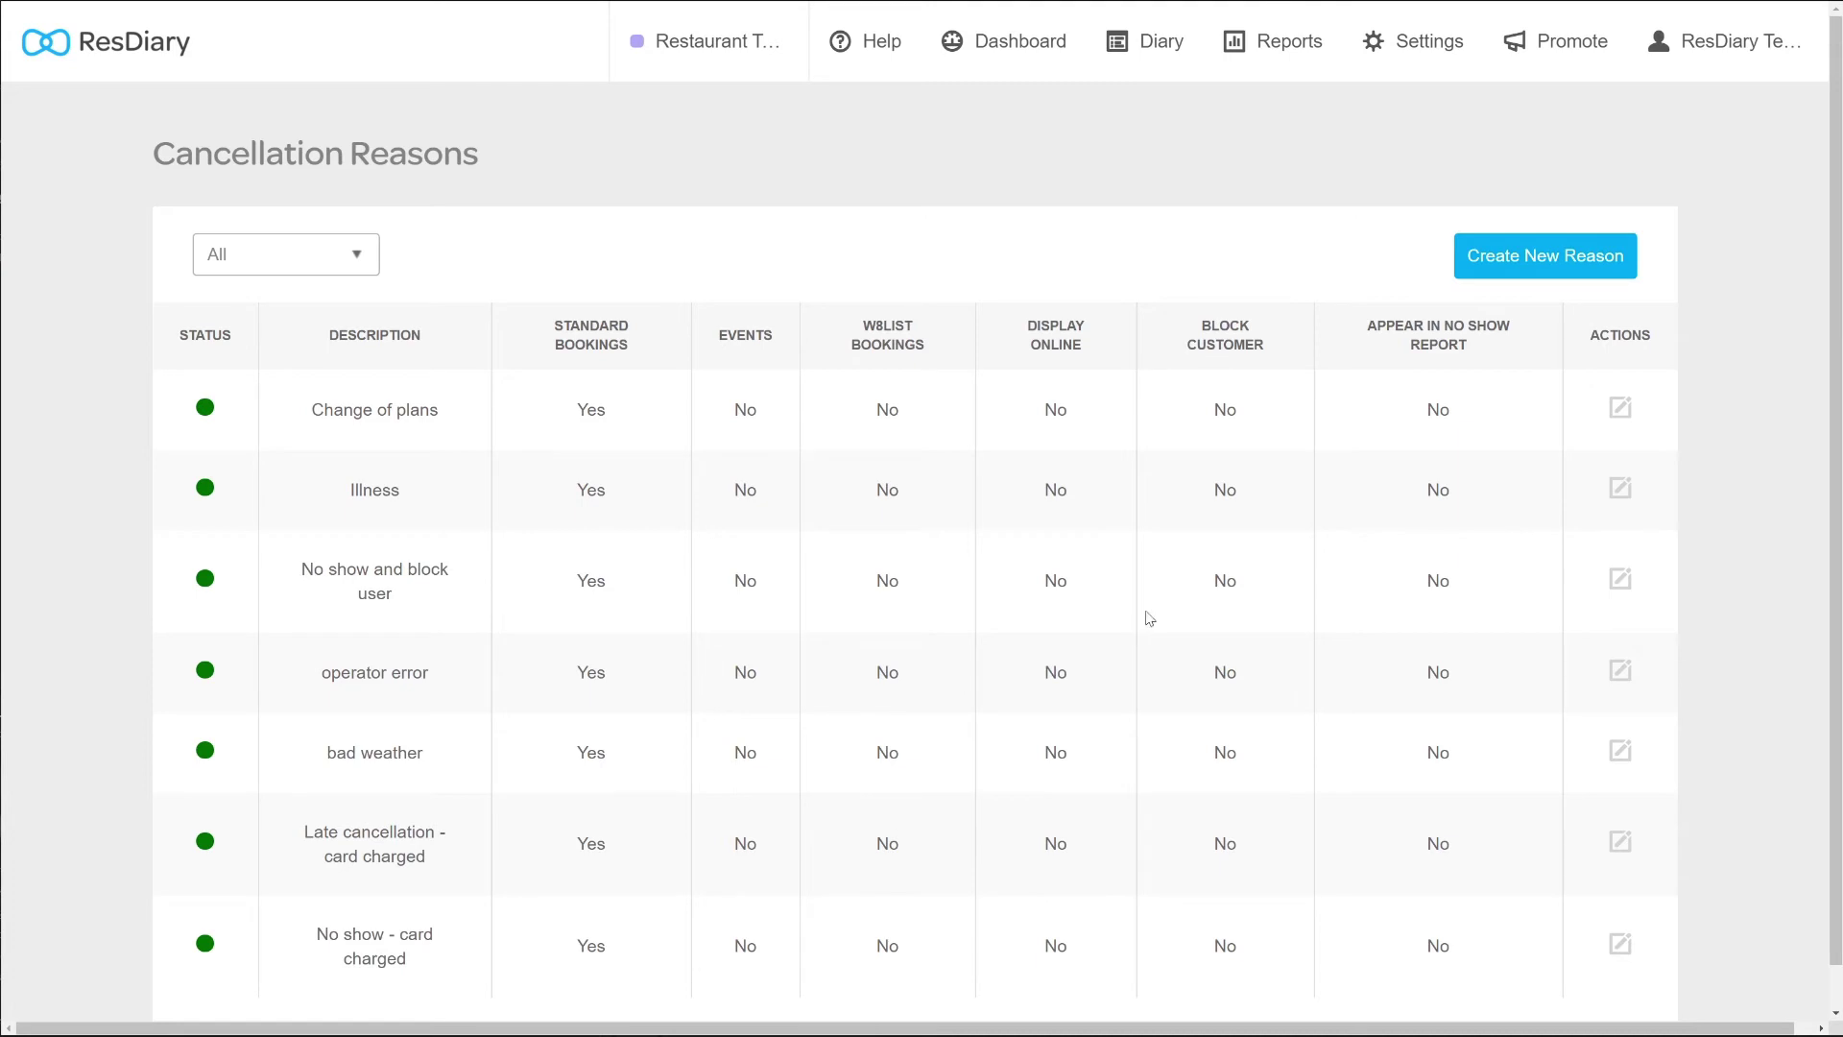
- Create and save the events-only cancellation reason 'Deposit not paid', excluding standard bookings
left_click(1521, 273)
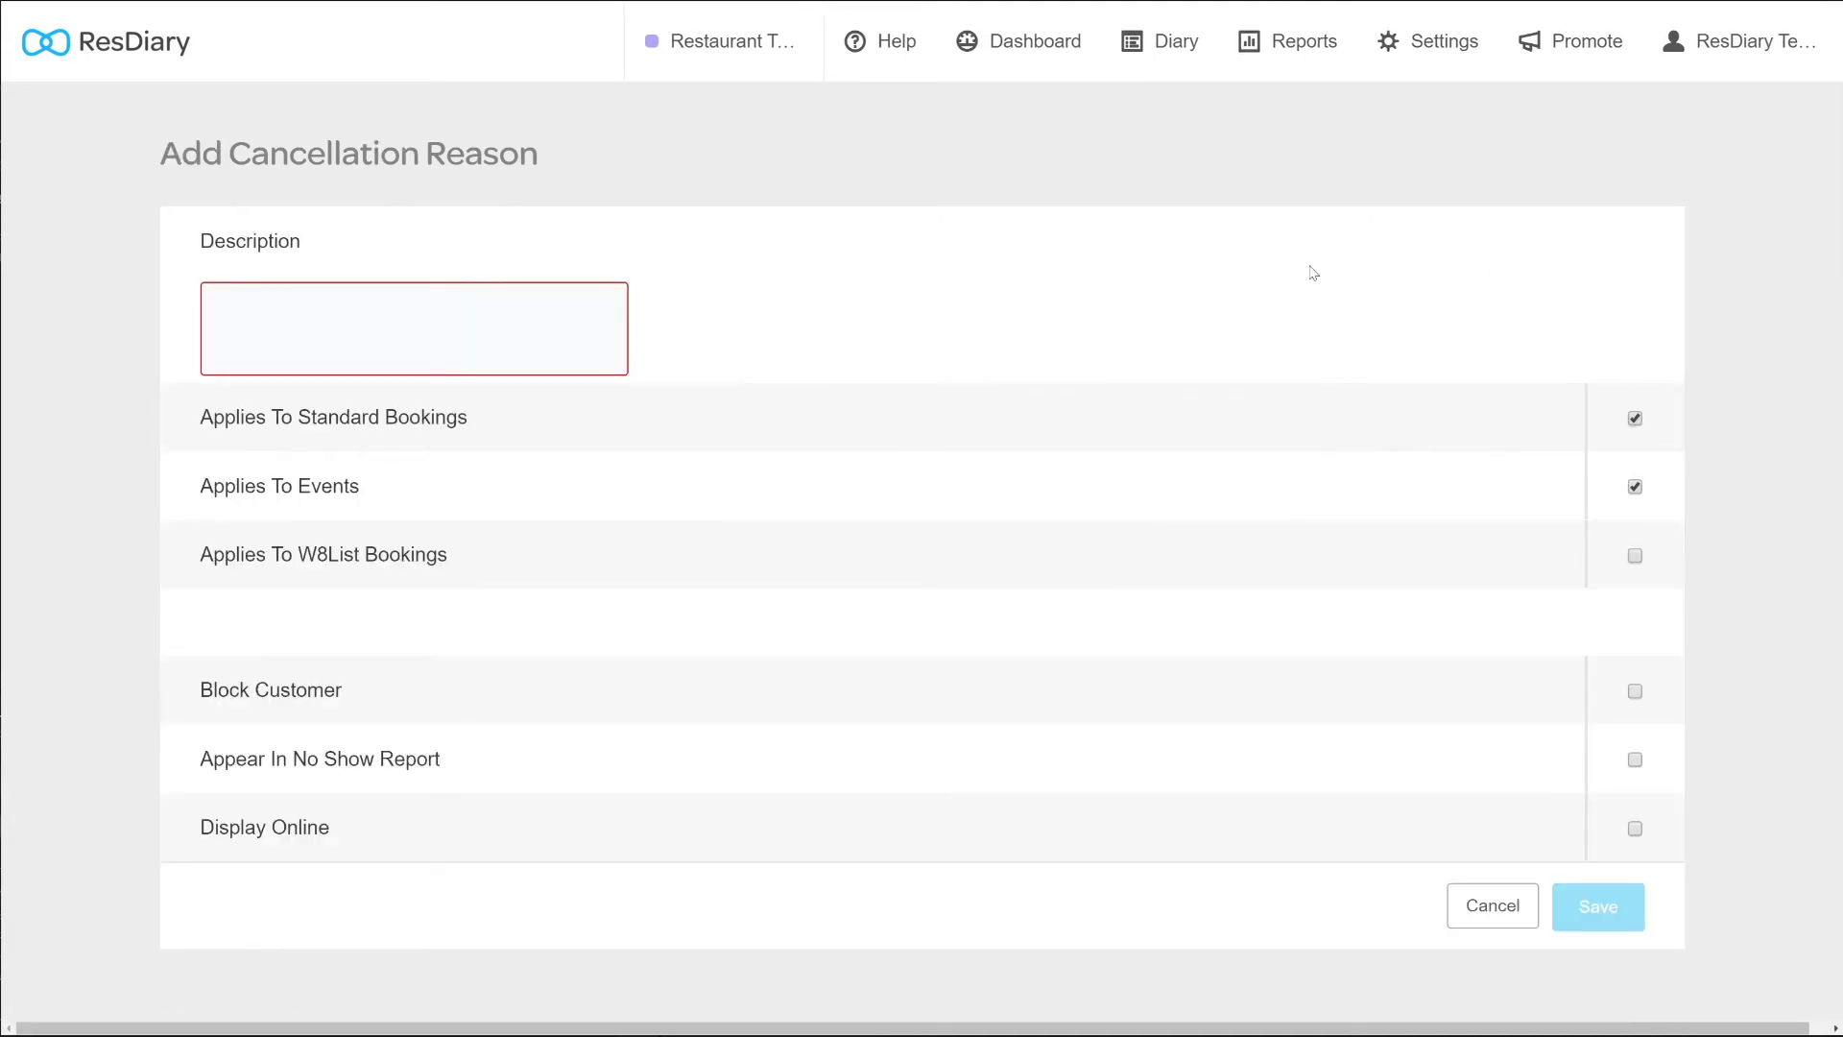
left_click(576, 310)
type("Deposit not paid")
left_click(671, 296)
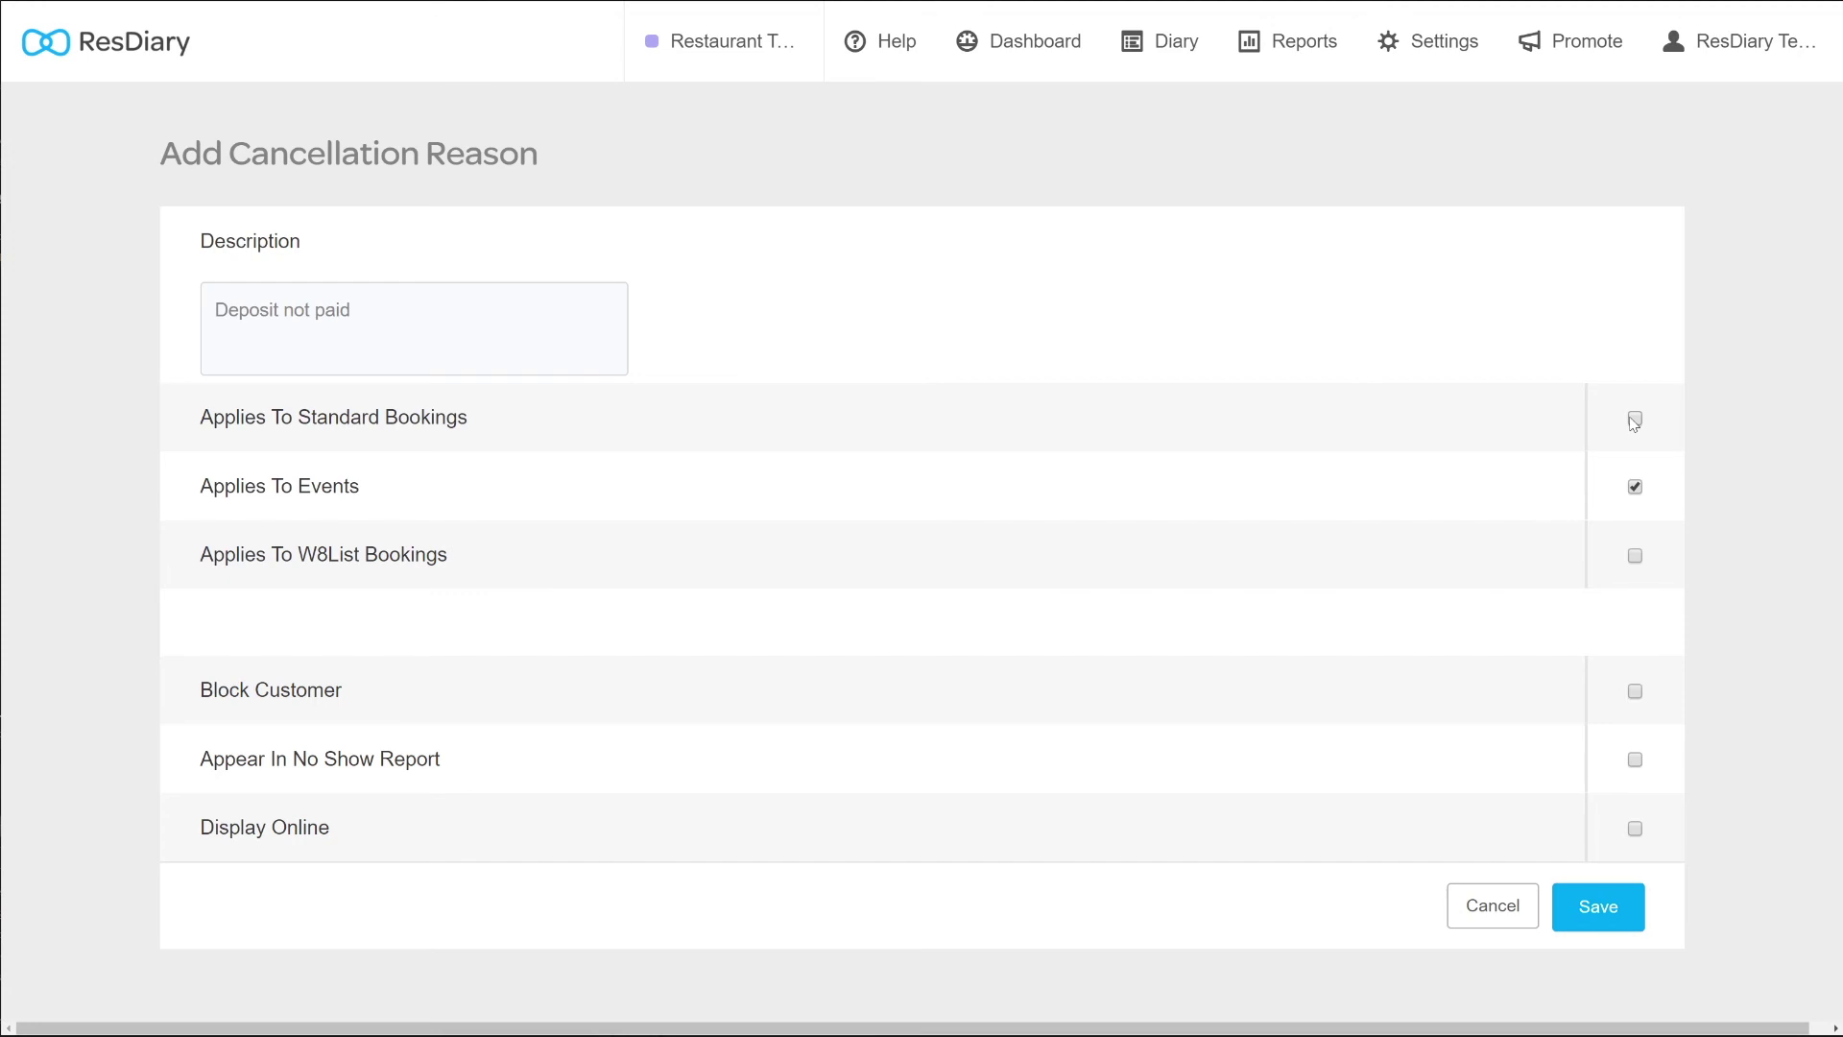
left_click(1588, 908)
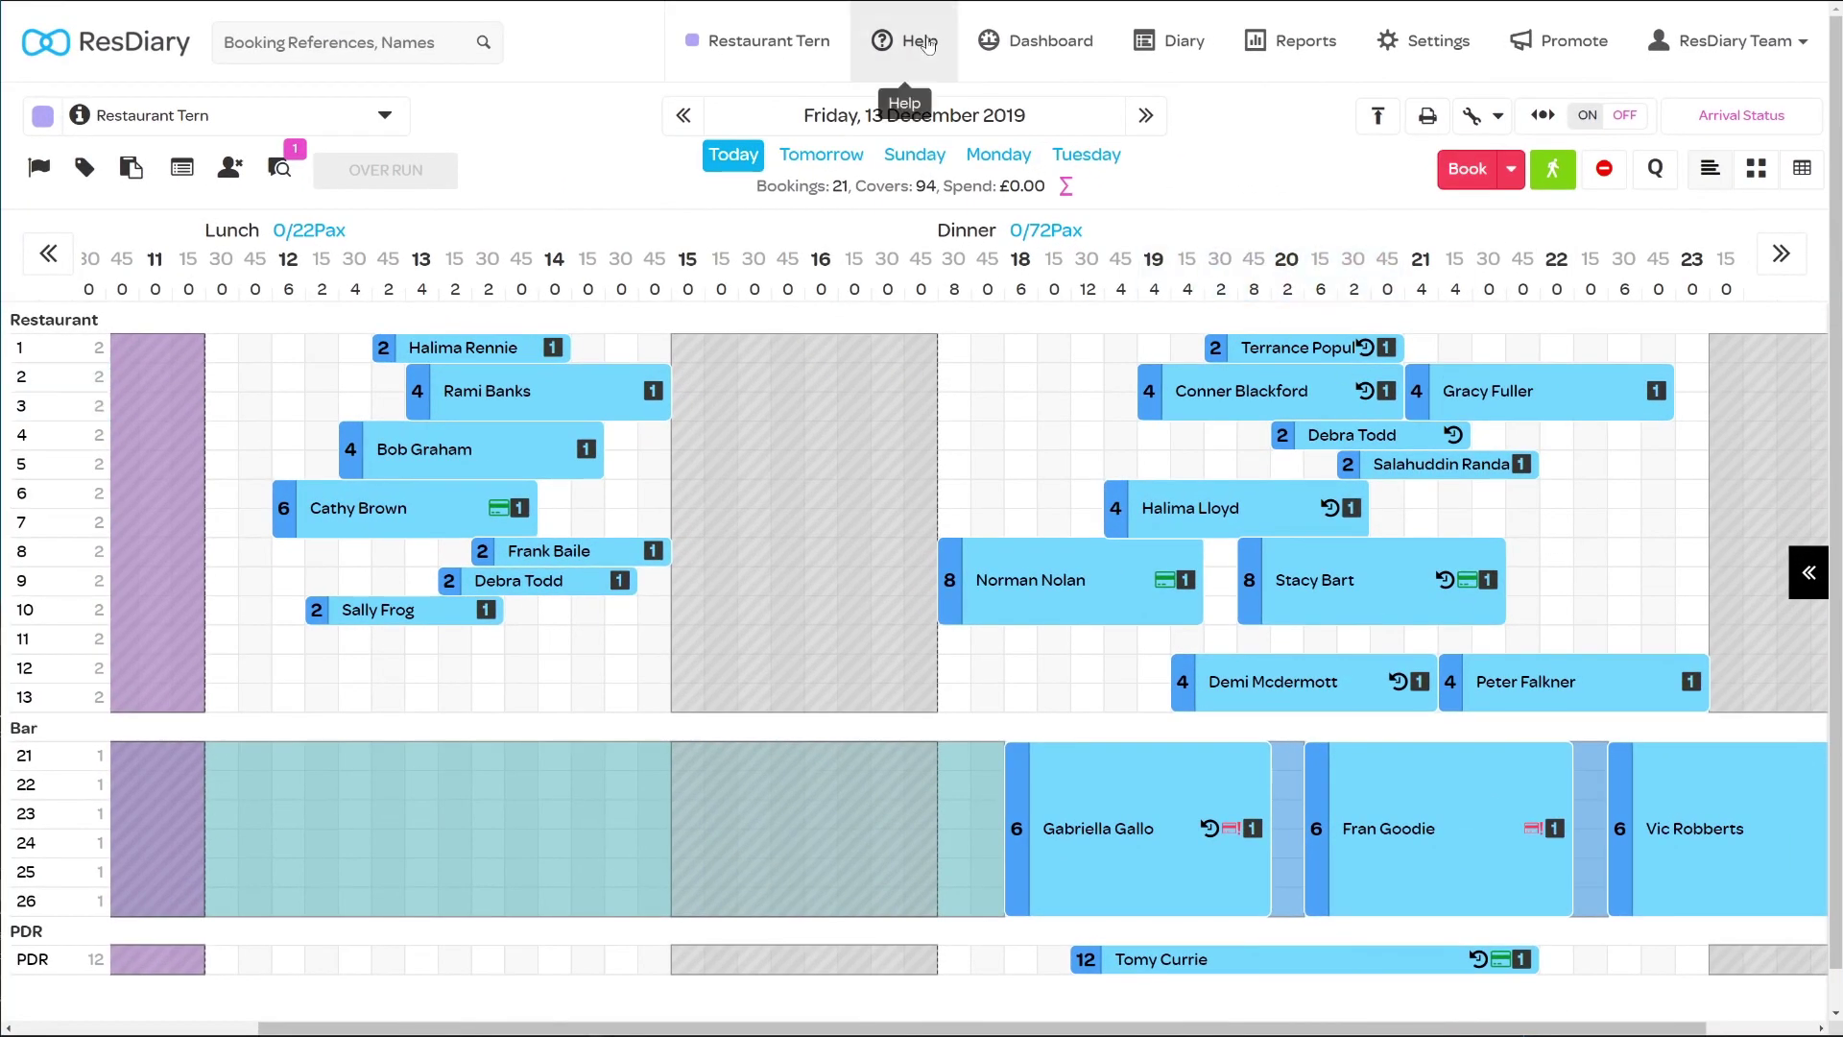
- Open the Help menu from the top navigation bar
left_click(926, 41)
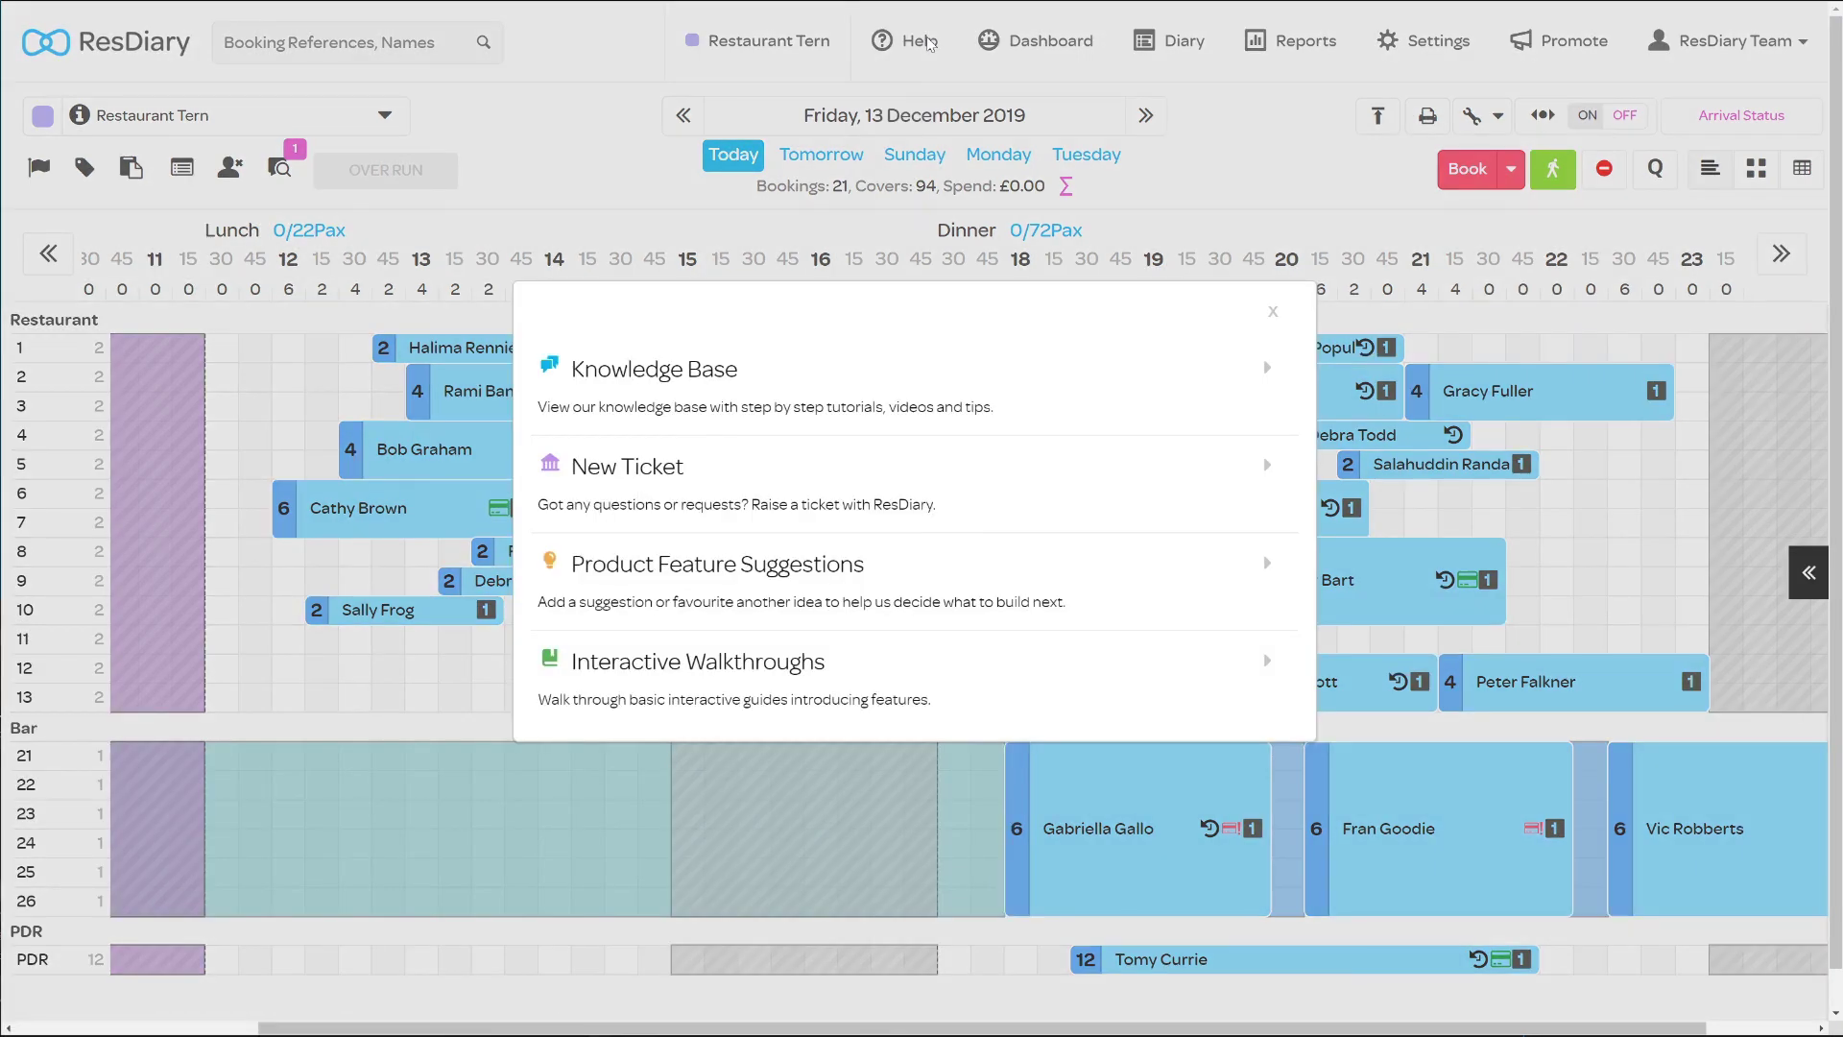